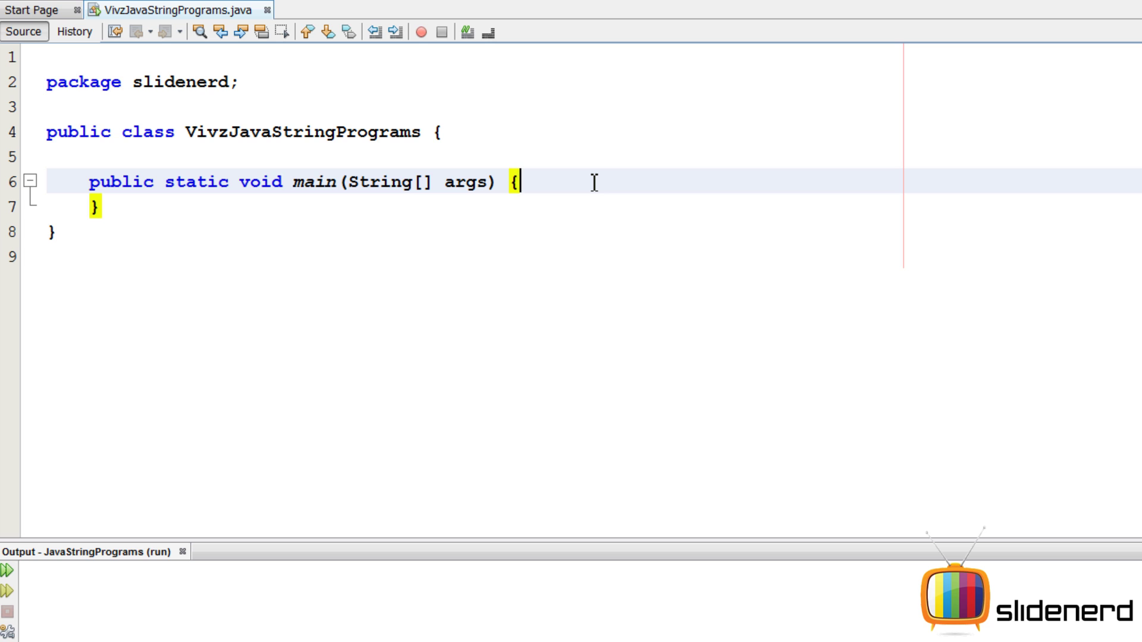
Declare String s1 = "Hello From Vivz and Slidenerd" in main, fixing typos along the way.
{"action": "key", "text": "Return"}
{"action": "type", "text": "S"}
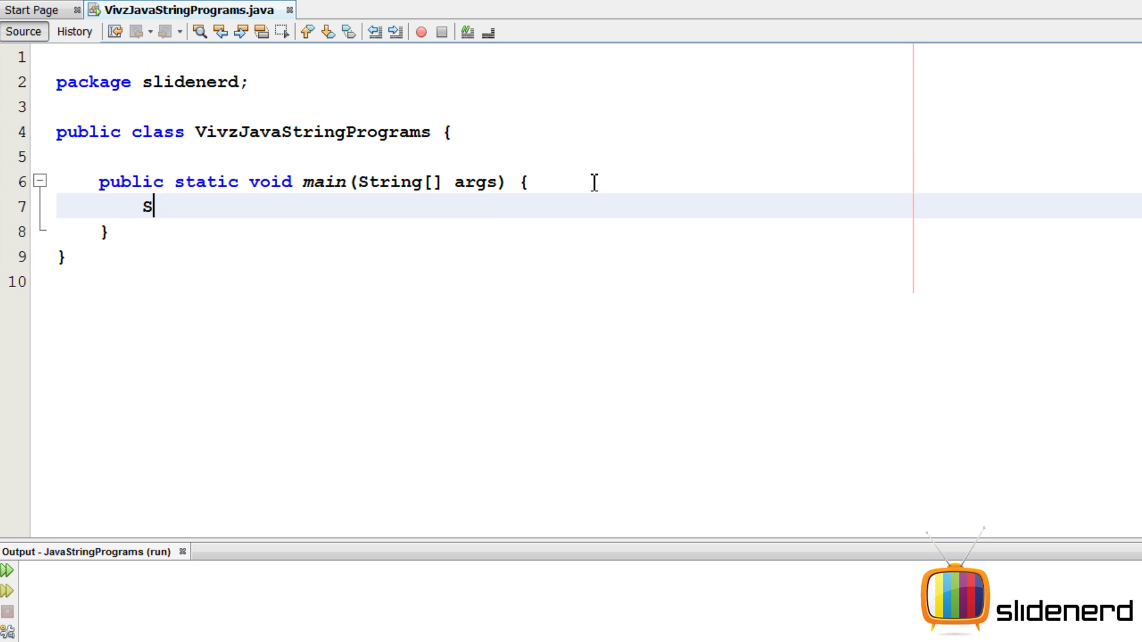
{"action": "type", "text": "tring s1\\="}
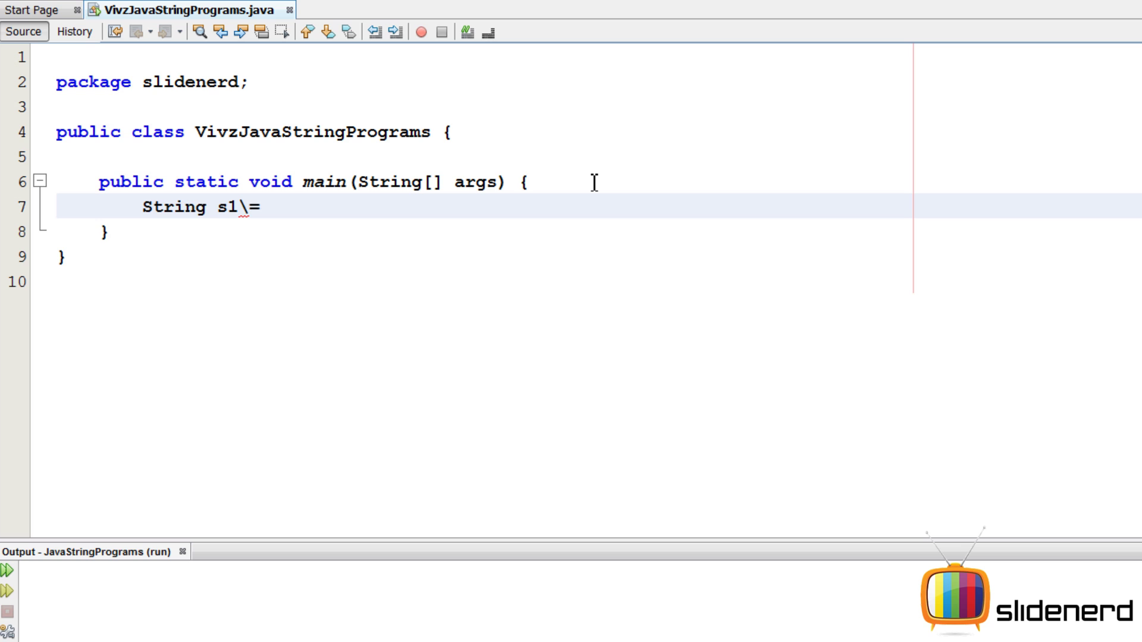
{"action": "key", "text": "BackSpace"}
{"action": "type", "text": "=\""}
{"action": "type", "text": "Hello Frm"}
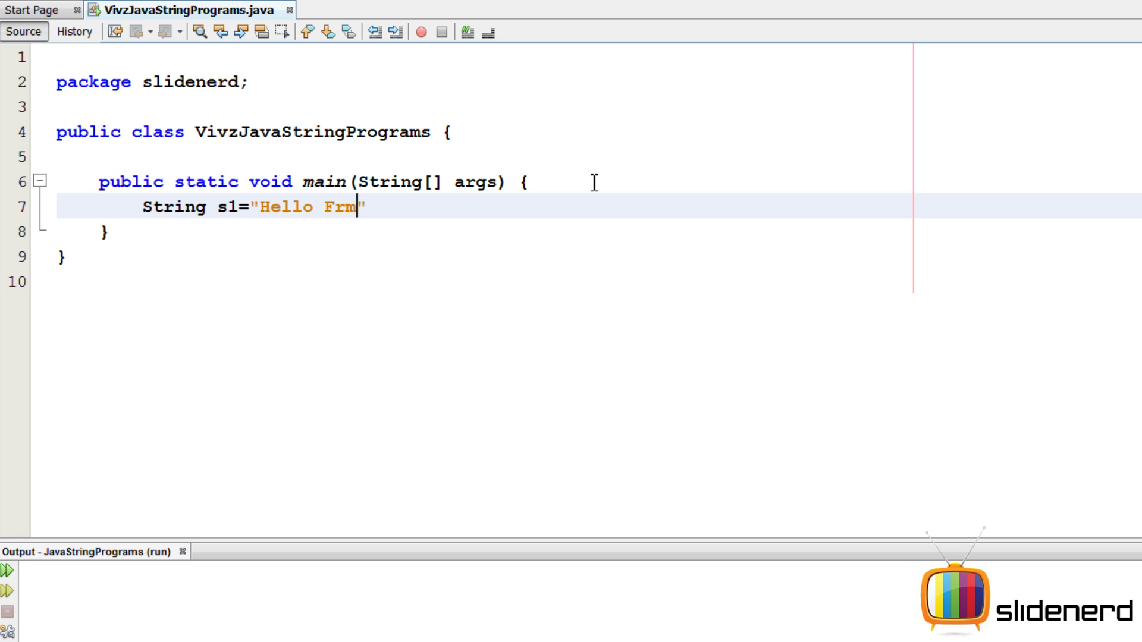
{"action": "key", "text": "BackSpace"}
{"action": "type", "text": "om Vivz and Slidenerd\";"}
{"action": "key", "text": "Return"}
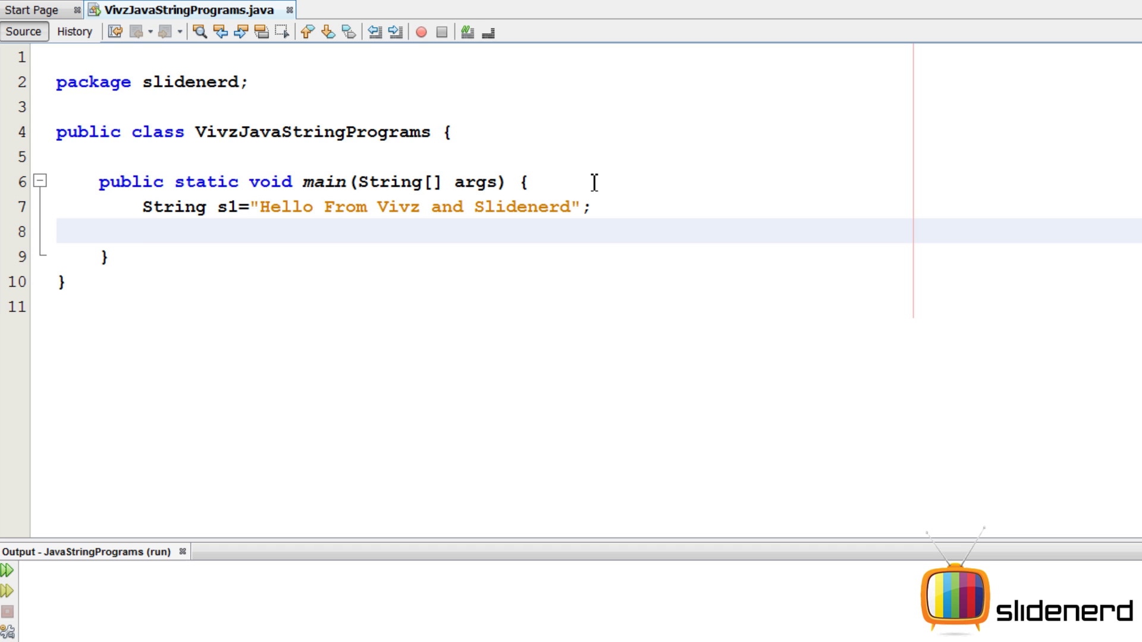
{"action": "type", "text": "s1."}
{"action": "type", "text": "to"}
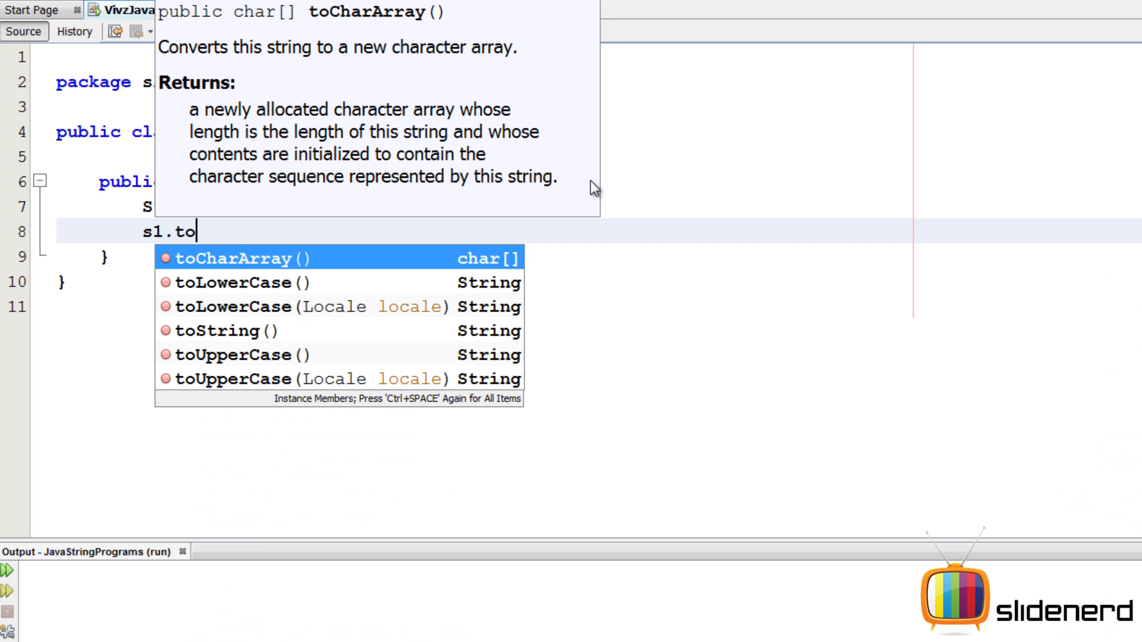
Declare String s2 = s1.toUpperCase() using code completion.
{"action": "key", "text": "Down"}
{"action": "key", "text": "Down"}
{"action": "key", "text": "Down"}
{"action": "key", "text": "Down"}
{"action": "key", "text": "Return"}
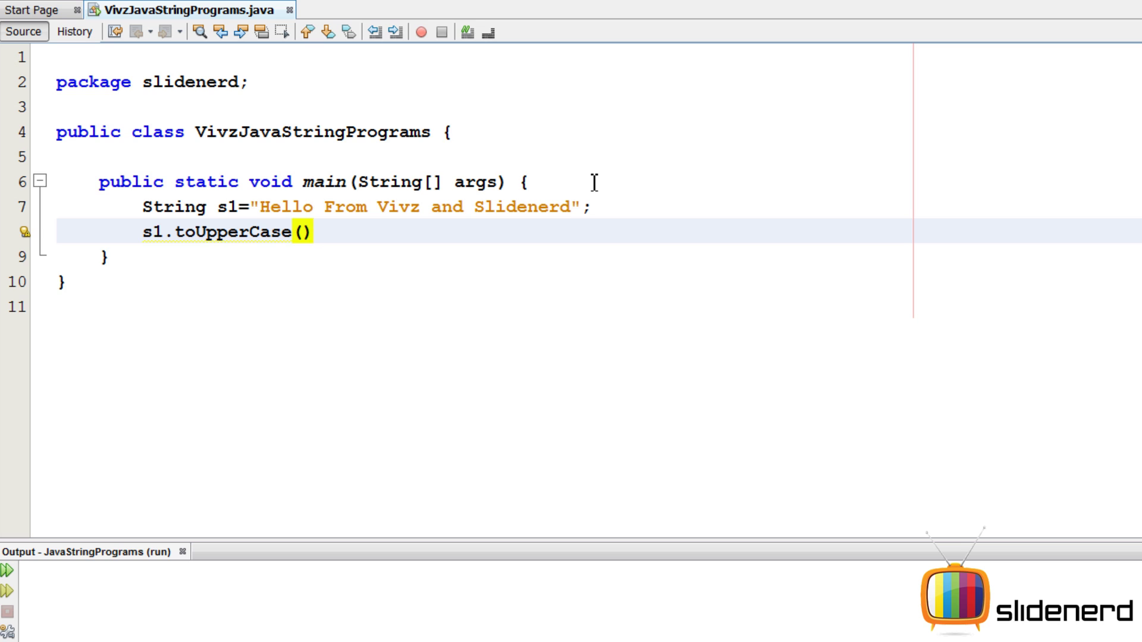
{"action": "type", "text": ";"}
{"action": "key", "text": "Home"}
{"action": "type", "text": "S"}
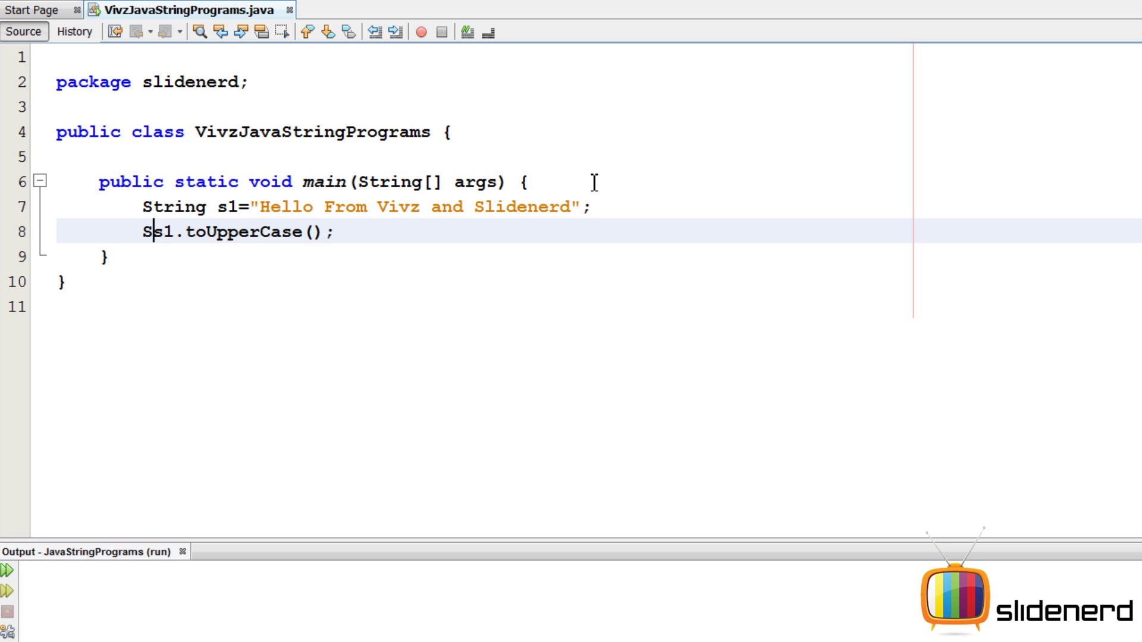
{"action": "type", "text": "tring s2="}
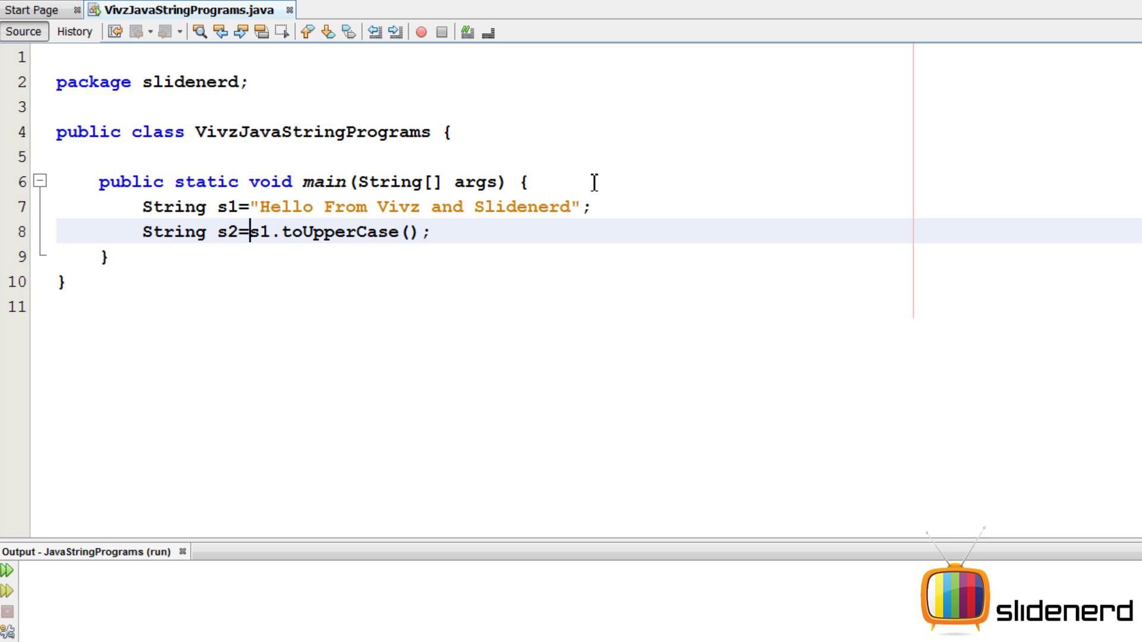
{"action": "key", "text": "Return"}
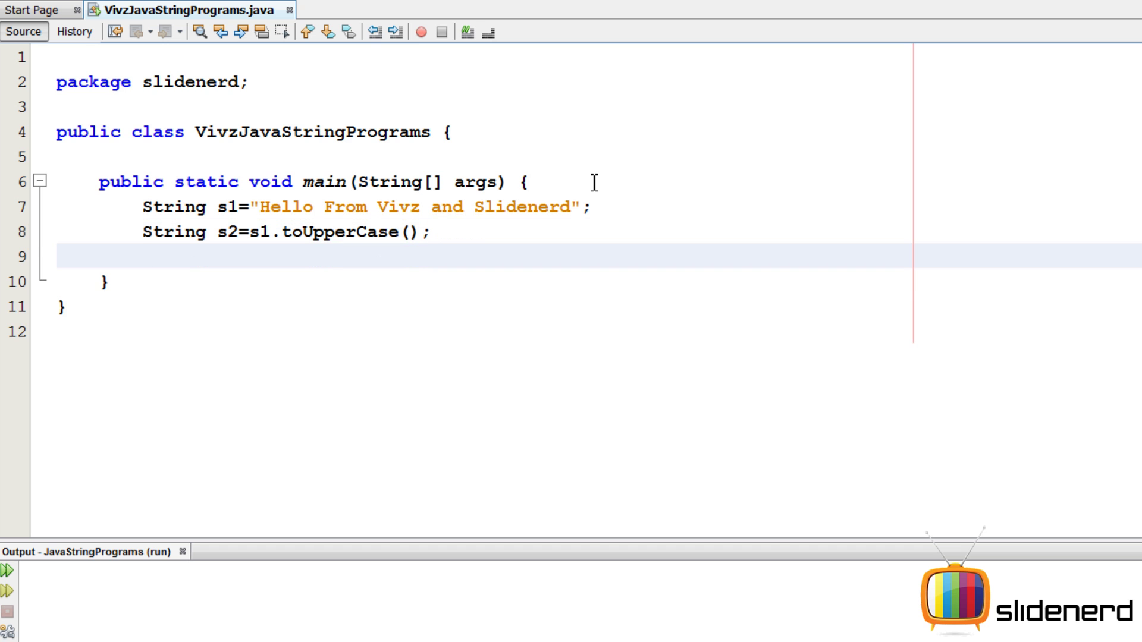
{"action": "type", "text": "System.out"}
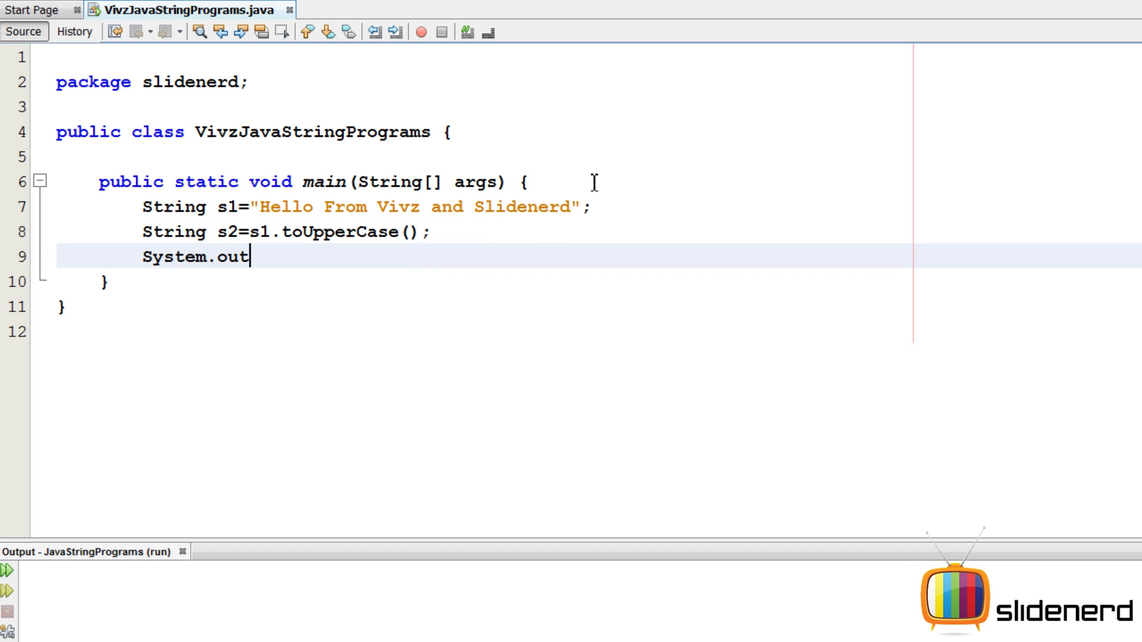
{"action": "type", "text": ".pr"}
Add System.out.println(s2) and run, showing HELLO FROM VIVZ AND SLIDENERD in the output.
{"action": "key", "text": "Up"}
{"action": "key", "text": "Up"}
{"action": "key", "text": "Up"}
{"action": "key", "text": "Up"}
{"action": "key", "text": "Up"}
{"action": "key", "text": "Up"}
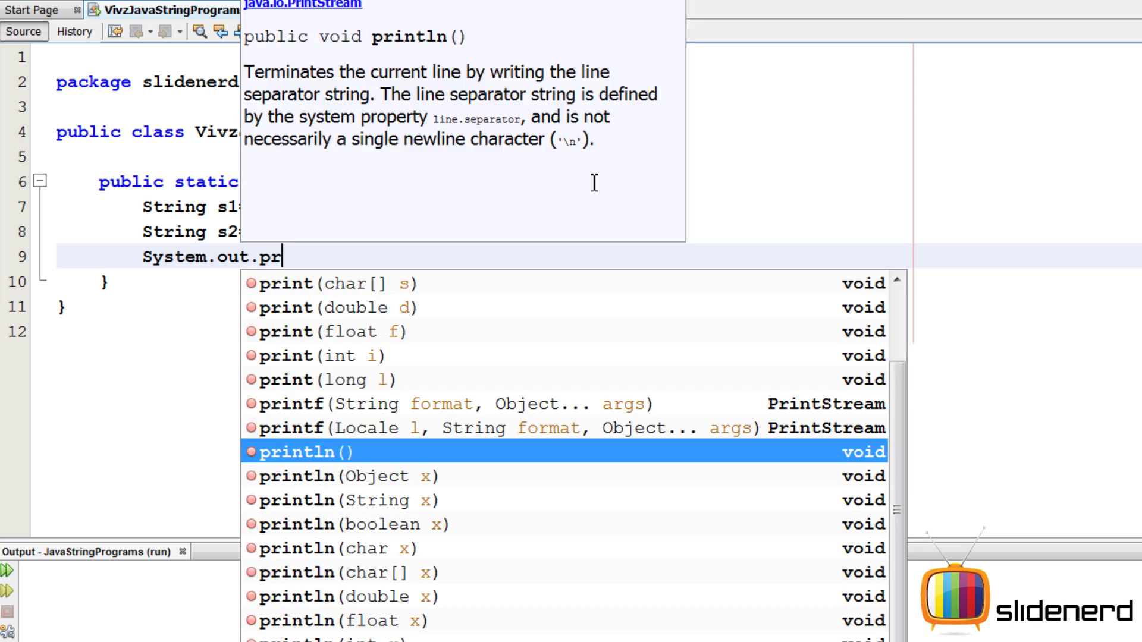
{"action": "key", "text": "Return"}
{"action": "type", "text": "s2);"}
{"action": "key", "text": "ctrl+s"}
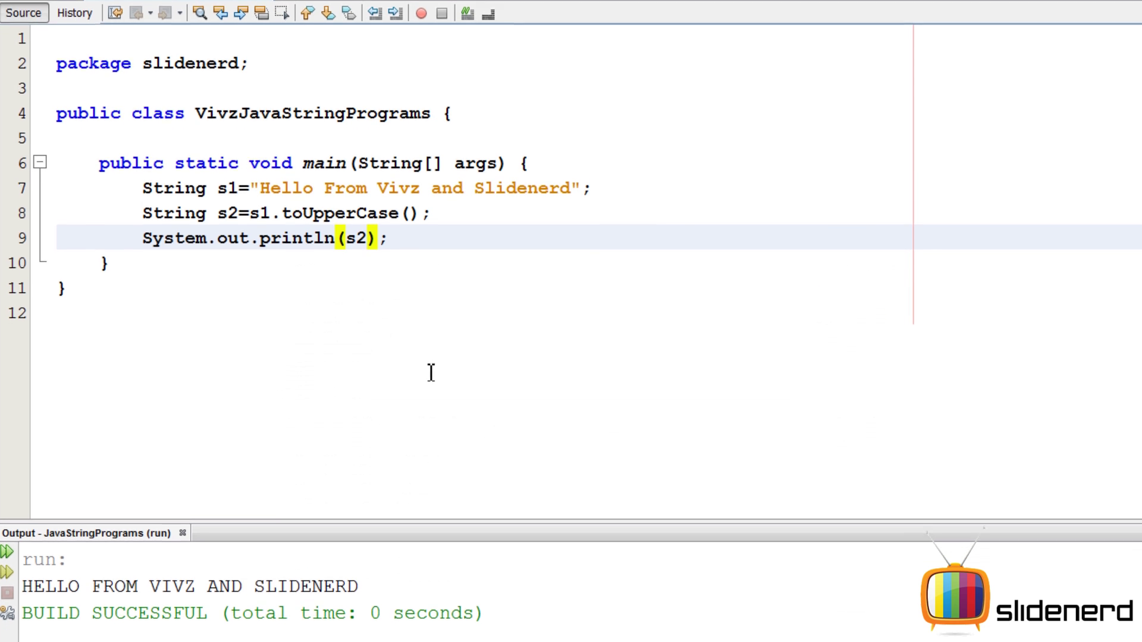
{"action": "left_click_drag", "start_coordinate": [367, 554], "coordinate": [22, 553]}
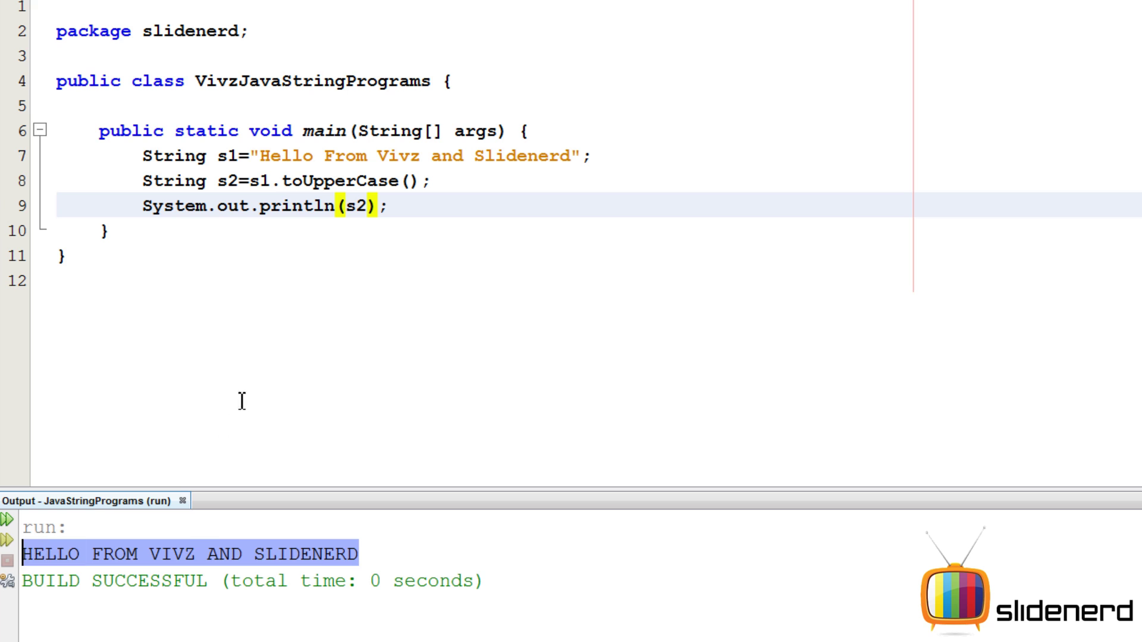
{"action": "left_click", "coordinate": [458, 200]}
Duplicate the s2 declaration and println lines below the originals.
{"action": "key", "text": "shift+Up"}
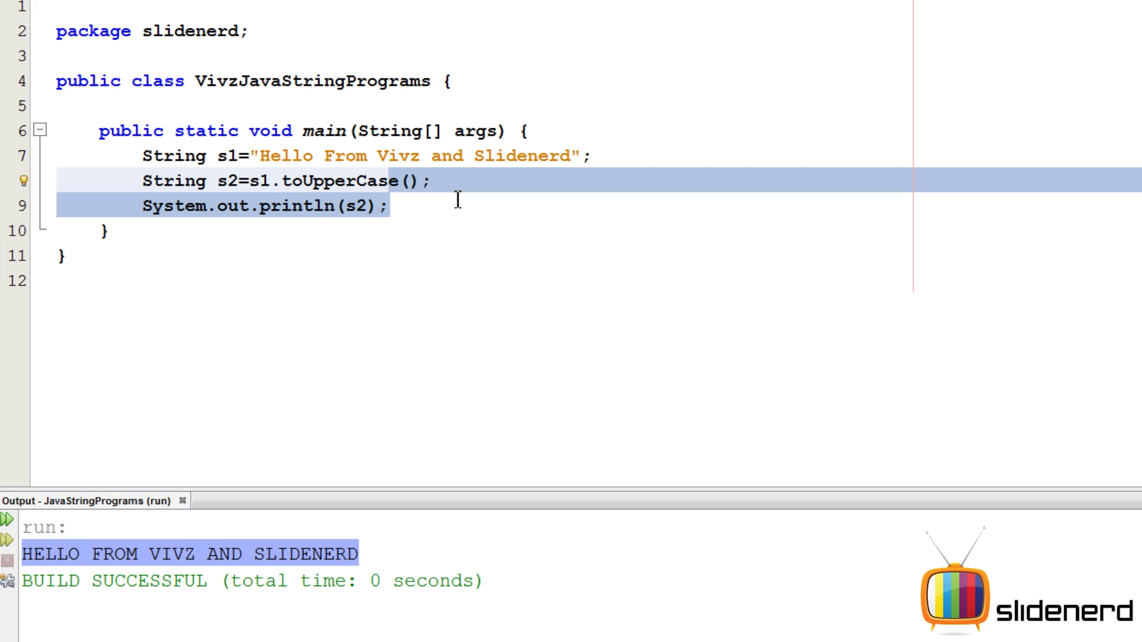
{"action": "key", "text": "shift+Home"}
{"action": "key", "text": "ctrl+c"}
{"action": "key", "text": "Down"}
{"action": "key", "text": "Down"}
{"action": "key", "text": "Up"}
{"action": "key", "text": "End"}
{"action": "key", "text": "ctrl+v"}
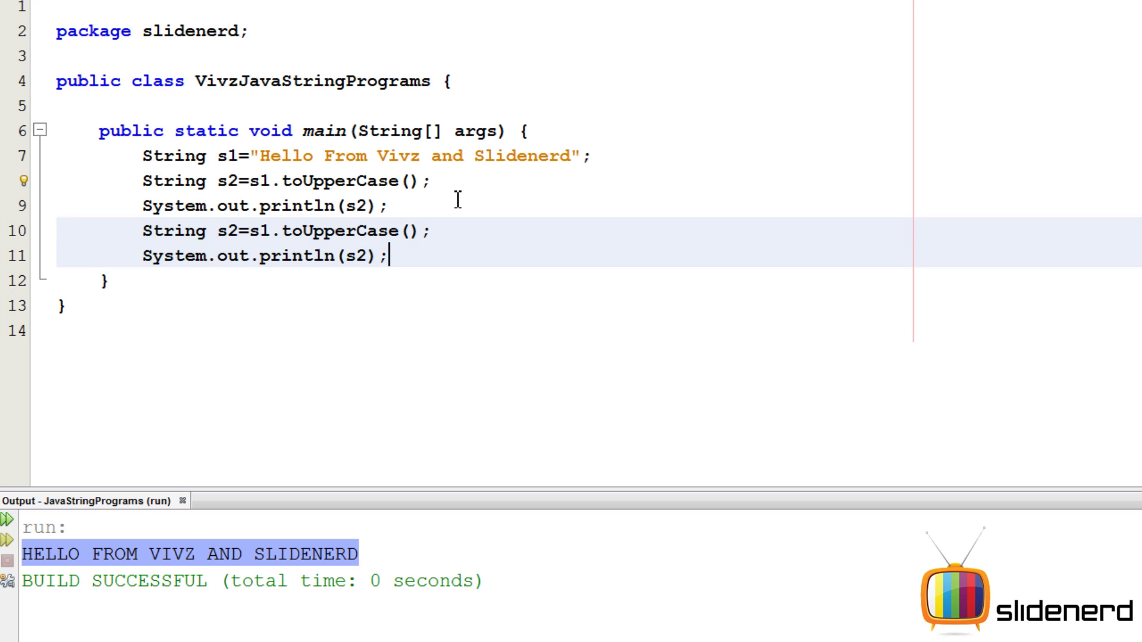
{"action": "key", "text": "Up"}
{"action": "key", "text": "Home"}
{"action": "key", "text": "Right"}
Make the copy s3 = s1.toLowerCase(), print s3, and run to show the lowercase greeting.
{"action": "key", "text": "BackSpace"}
{"action": "type", "text": "3"}
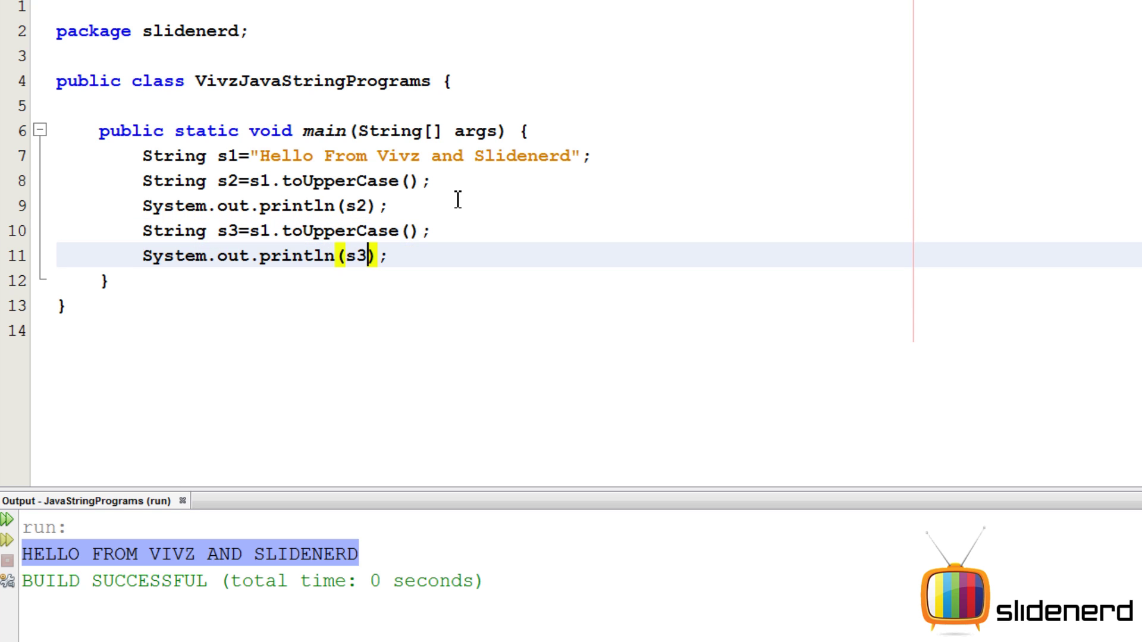
{"action": "key", "text": "Up"}
{"action": "key", "text": "End"}
{"action": "key", "text": "Left"}
{"action": "key", "text": "BackSpace"}
{"action": "key", "text": "BackSpace"}
{"action": "key", "text": "BackSpace"}
{"action": "key", "text": "BackSpace"}
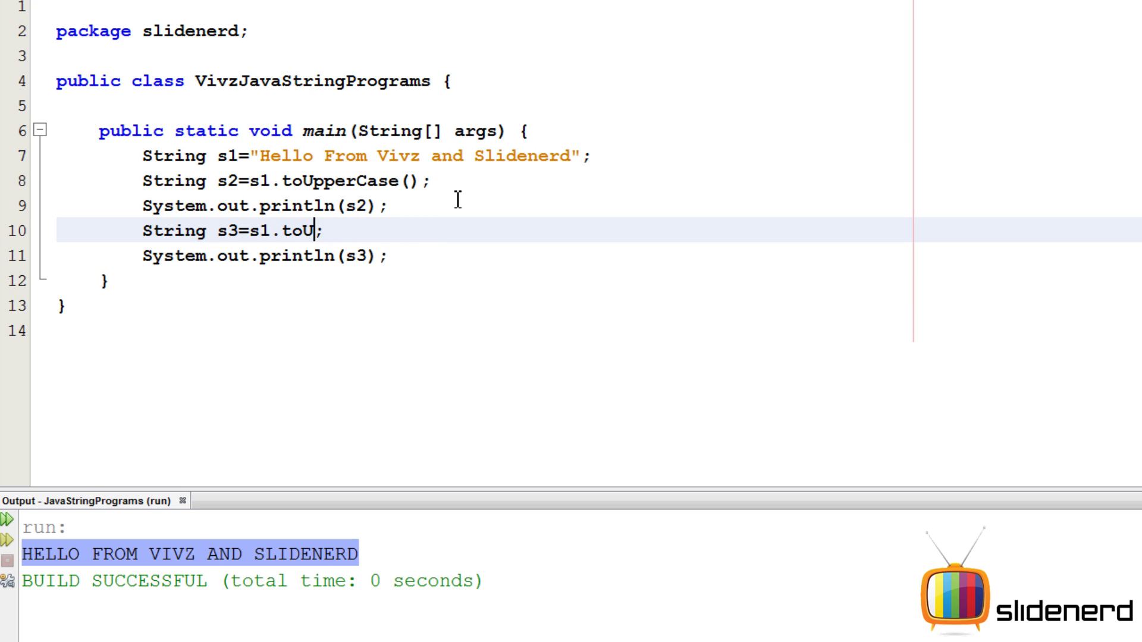
{"action": "key", "text": "BackSpace"}
{"action": "type", "text": "L"}
{"action": "key", "text": "ctrl+space"}
{"action": "key", "text": "Return"}
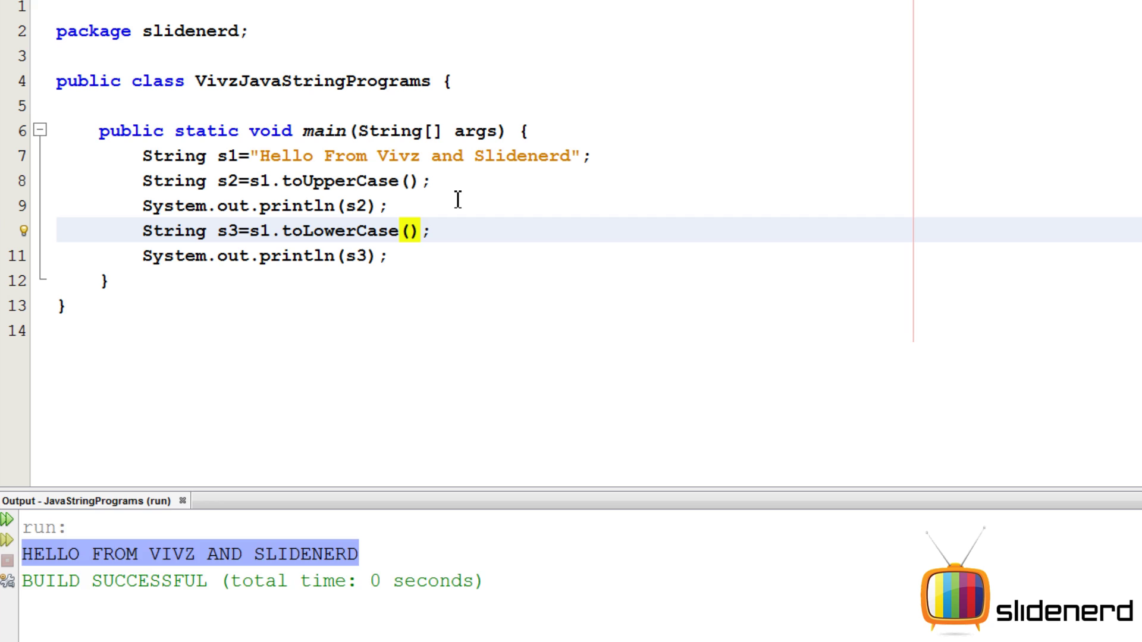
{"action": "key", "text": "F6"}
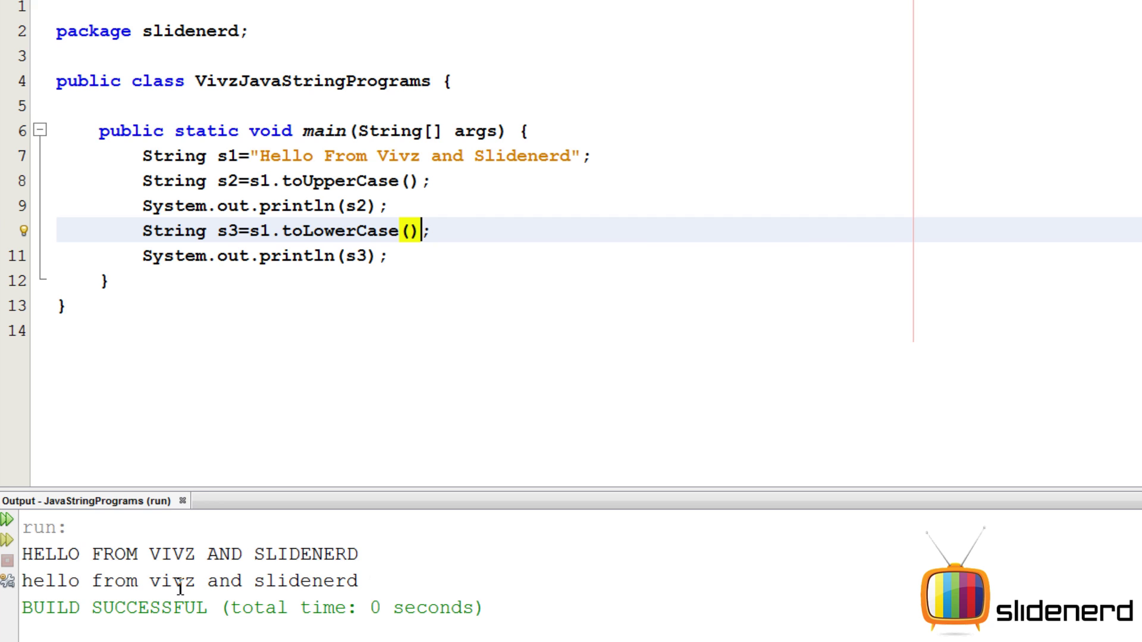
Change line 10 to reassign s2 = s1.toLowerCase() without the String declaration.
{"action": "left_click", "coordinate": [229, 231]}
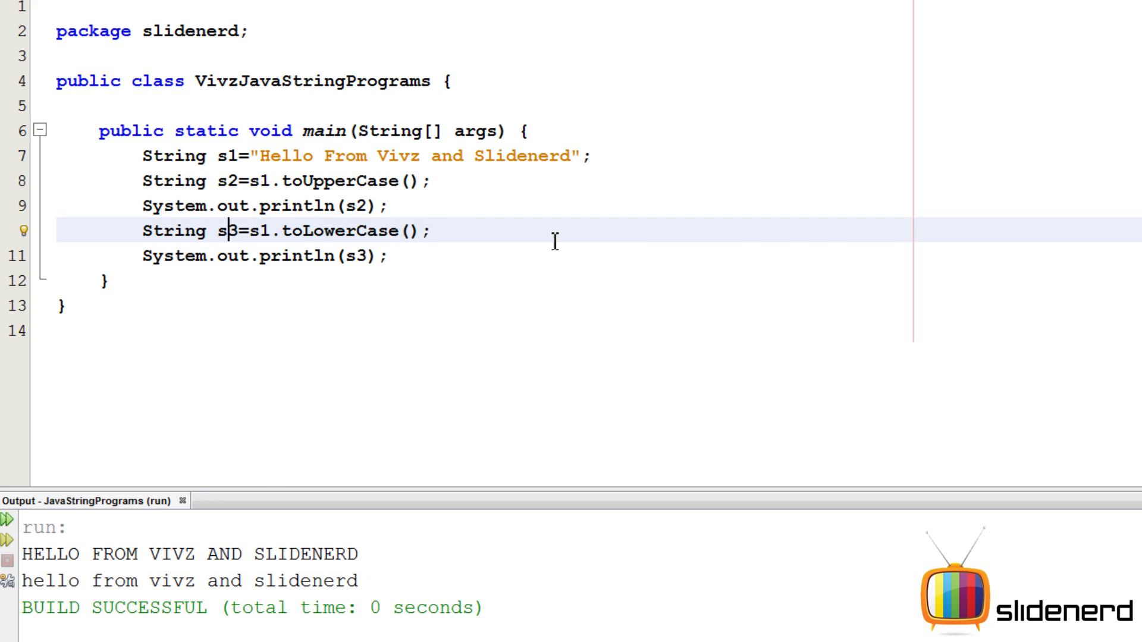
{"action": "key", "text": "Right"}
{"action": "key", "text": "BackSpace"}
{"action": "type", "text": "2"}
{"action": "key", "text": "Left"}
{"action": "key", "text": "Left"}
{"action": "key", "text": "ctrl+shift+Home"}
{"action": "key", "text": "Right"}
{"action": "key", "text": "BackSpace"}
{"action": "key", "text": "BackSpace"}
{"action": "key", "text": "BackSpace"}
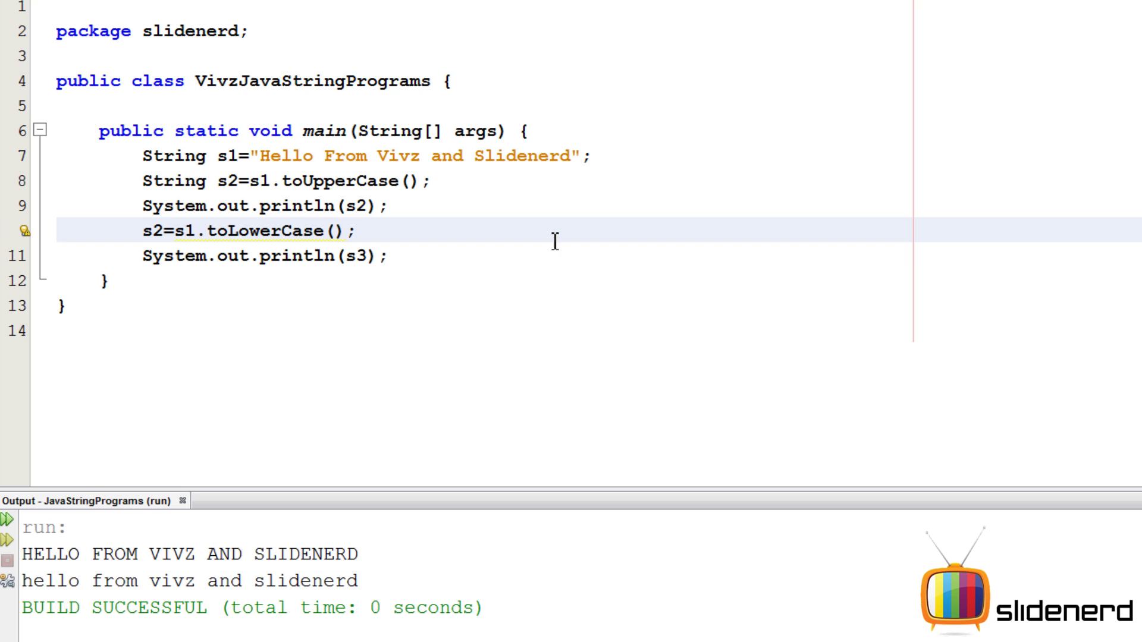
Change the second println to print s2 and rerun with unchanged output.
{"action": "key", "text": "Down"}
{"action": "key", "text": "End"}
{"action": "key", "text": "Left"}
{"action": "key", "text": "Left"}
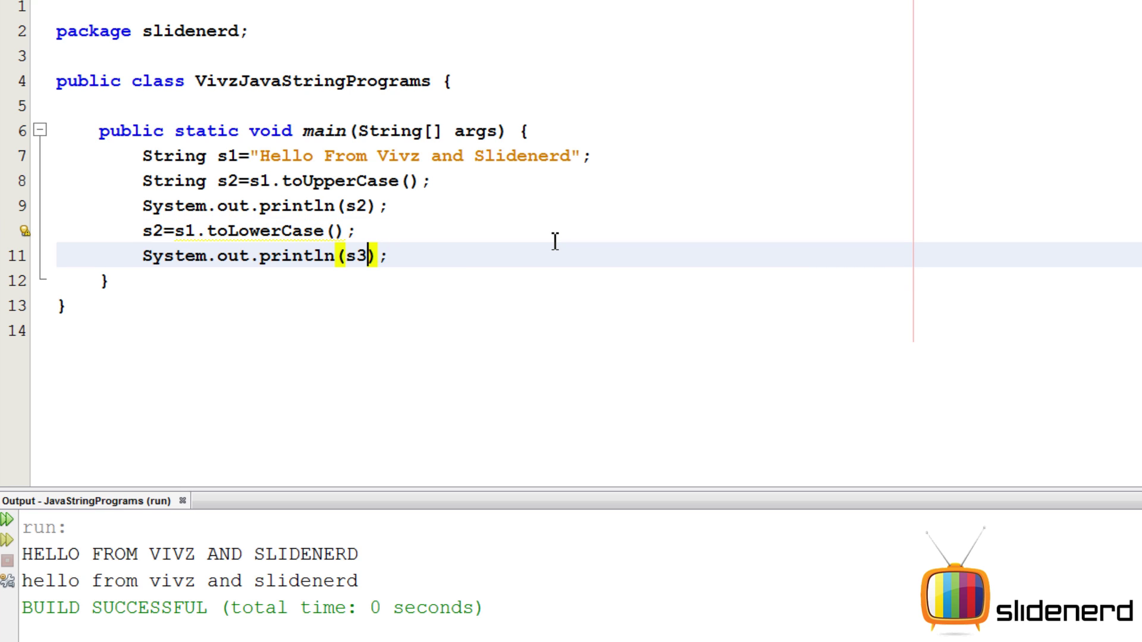
{"action": "key", "text": "BackSpace"}
{"action": "type", "text": "2"}
{"action": "key", "text": "F6"}
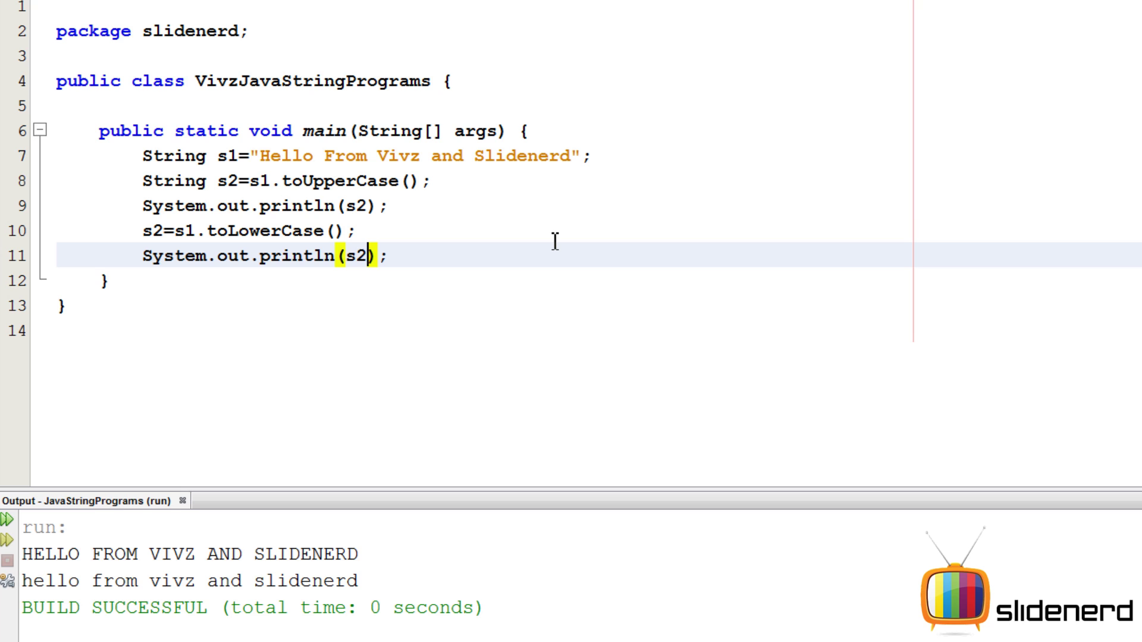